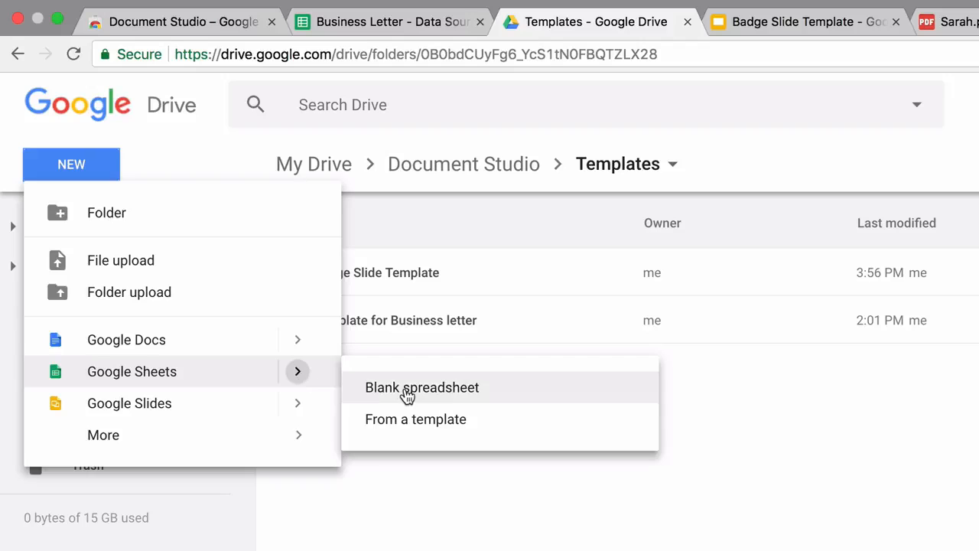
Step: Create a blank spreadsheet named 'Employee Badges - Data Source'
{"action": "left_click", "coordinate": [407, 389]}
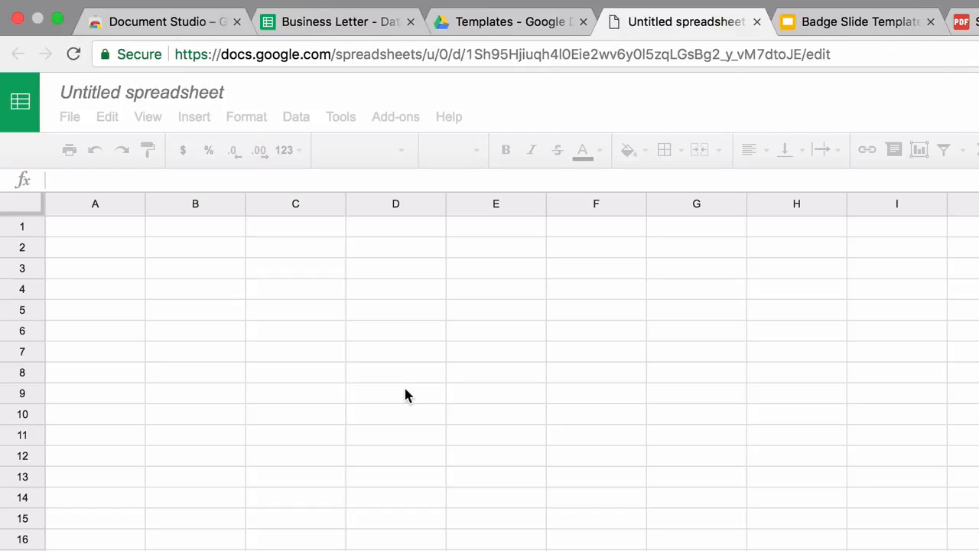
{"action": "left_click", "coordinate": [178, 92]}
{"action": "type", "text": "Employee Bad"}
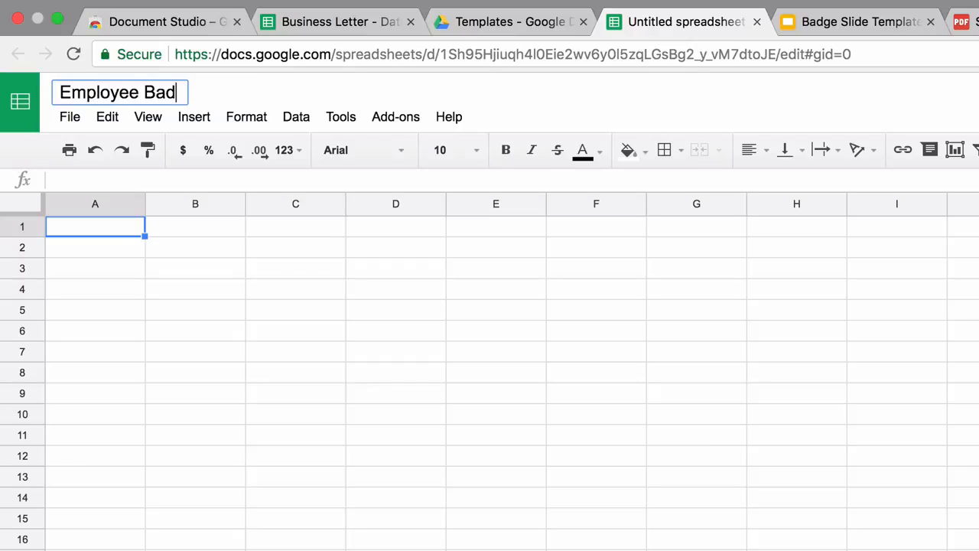
{"action": "type", "text": "ges - Data Source"}
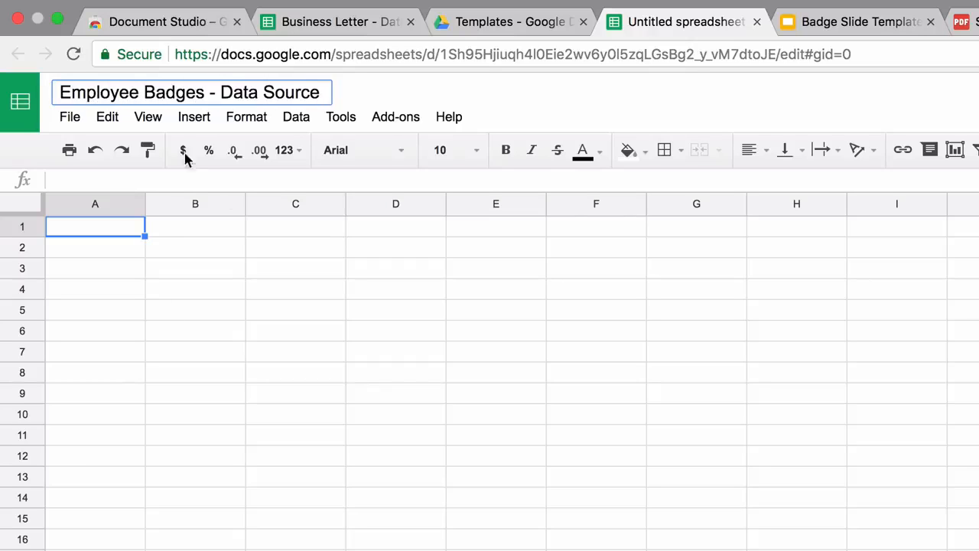
{"action": "key", "text": "Return"}
Step: Enter the headers Name, Profile Picture, Employee ID and QR Badge across A1:D1
{"action": "left_click", "coordinate": [115, 228]}
{"action": "type", "text": "Name"}
{"action": "key", "text": "Tab"}
{"action": "type", "text": "Profile Pitur"}
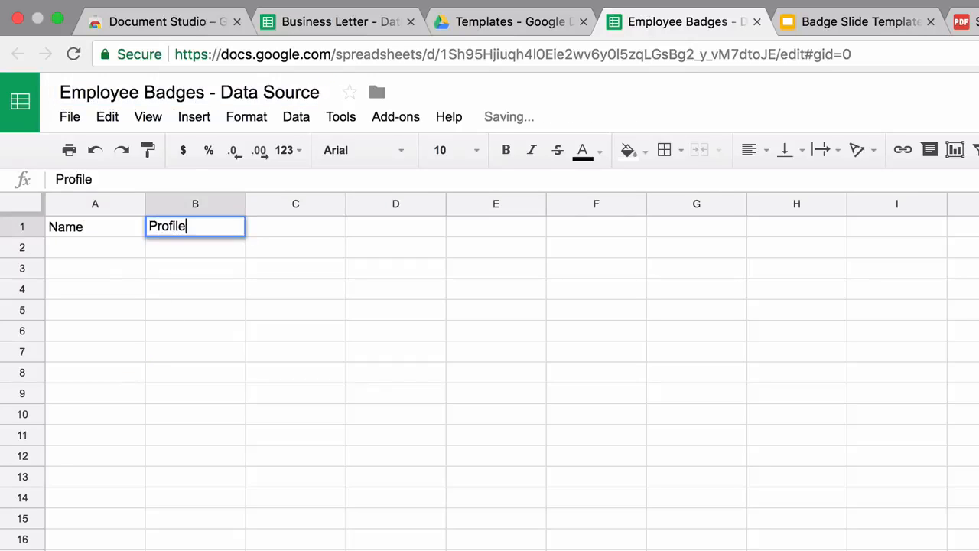
{"action": "key", "text": "BackSpace"}
{"action": "key", "text": "BackSpace"}
{"action": "key", "text": "BackSpace"}
{"action": "type", "text": "cture"}
{"action": "key", "text": "Tab"}
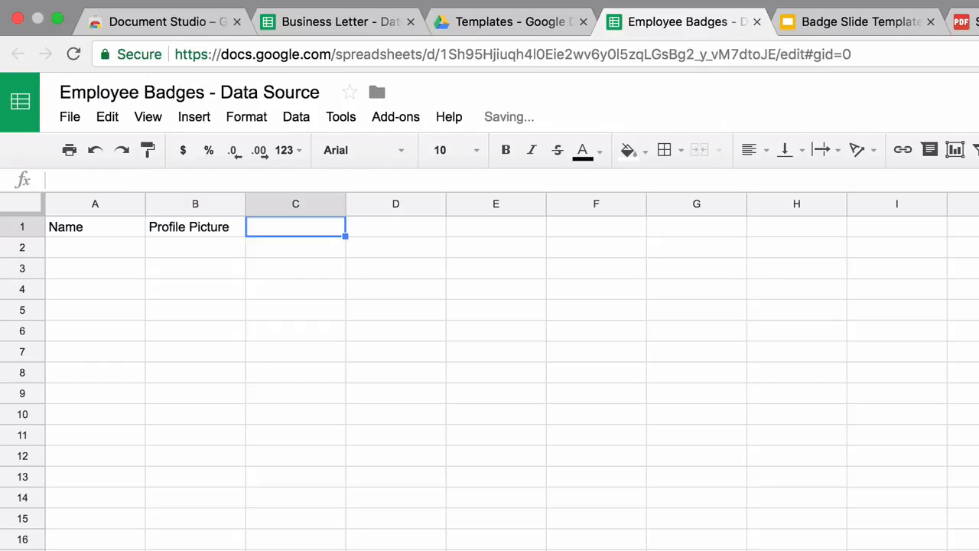
{"action": "type", "text": "Employee ID"}
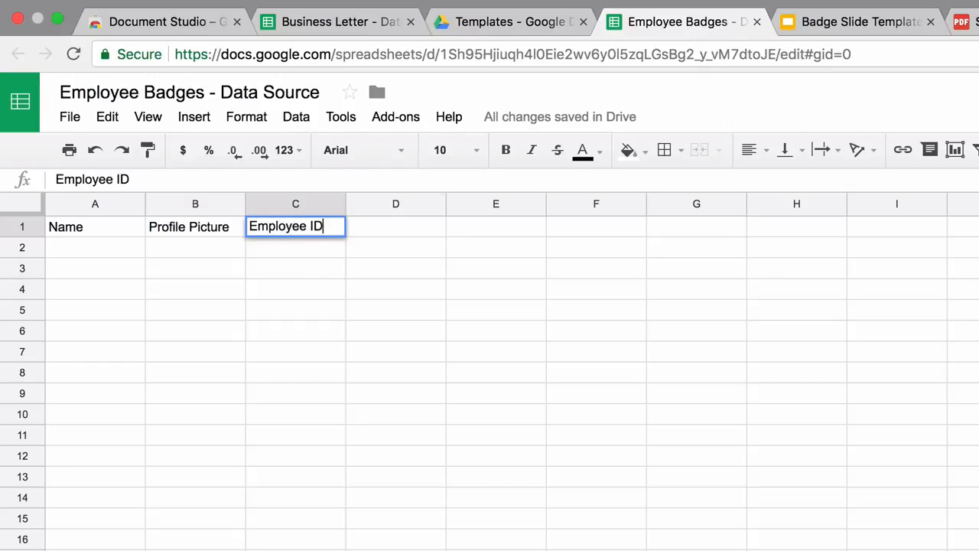
{"action": "key", "text": "Tab"}
{"action": "type", "text": "QR Badg"}
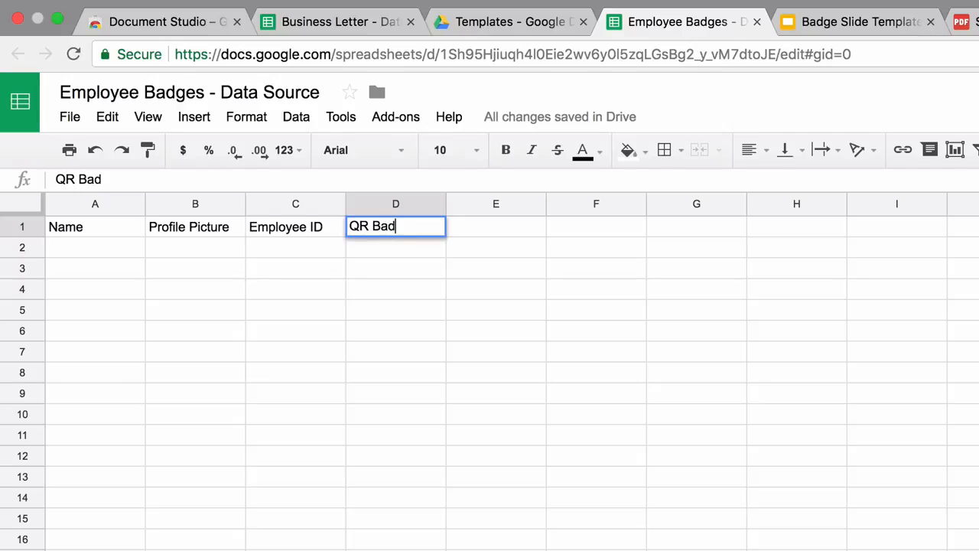
{"action": "type", "text": "e"}
{"action": "key", "text": "Return"}
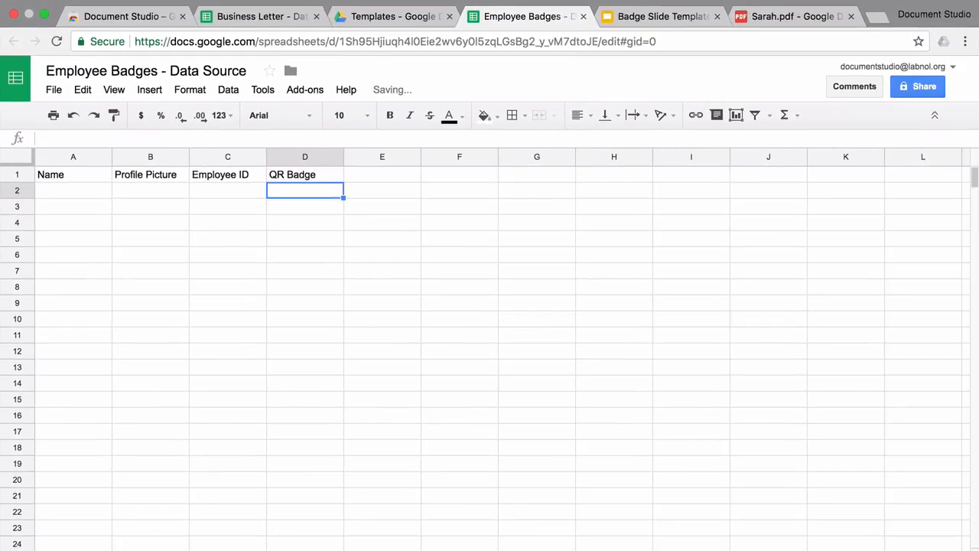
Step: Apply the blue alternating row colour style to the whole sheet
{"action": "left_click", "coordinate": [22, 204]}
{"action": "left_click", "coordinate": [247, 116]}
{"action": "left_click", "coordinate": [294, 383]}
{"action": "left_click", "coordinate": [953, 293]}
{"action": "left_click", "coordinate": [823, 520]}
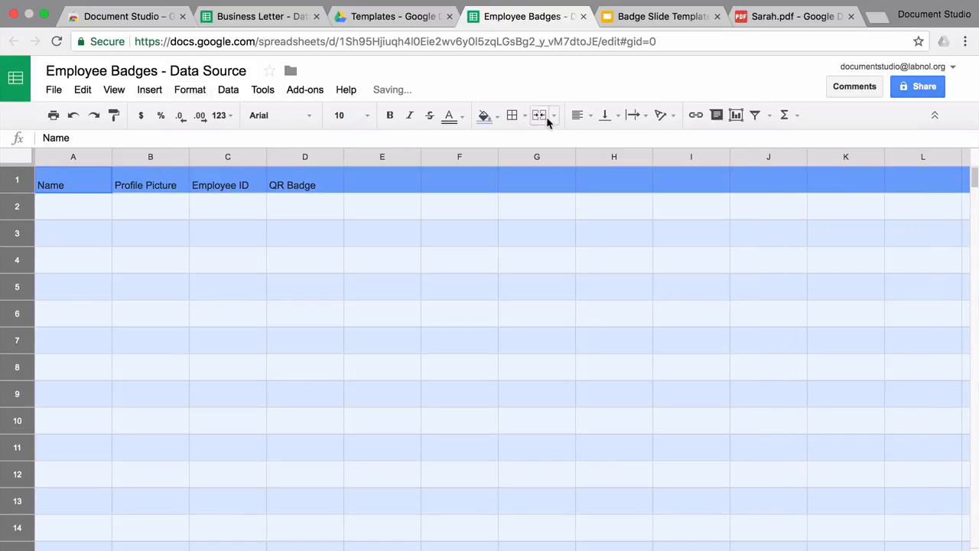
Step: Set vertical alignment to Middle and the font to Roboto
{"action": "left_click", "coordinate": [605, 114]}
{"action": "left_click", "coordinate": [634, 145]}
{"action": "left_click", "coordinate": [291, 114]}
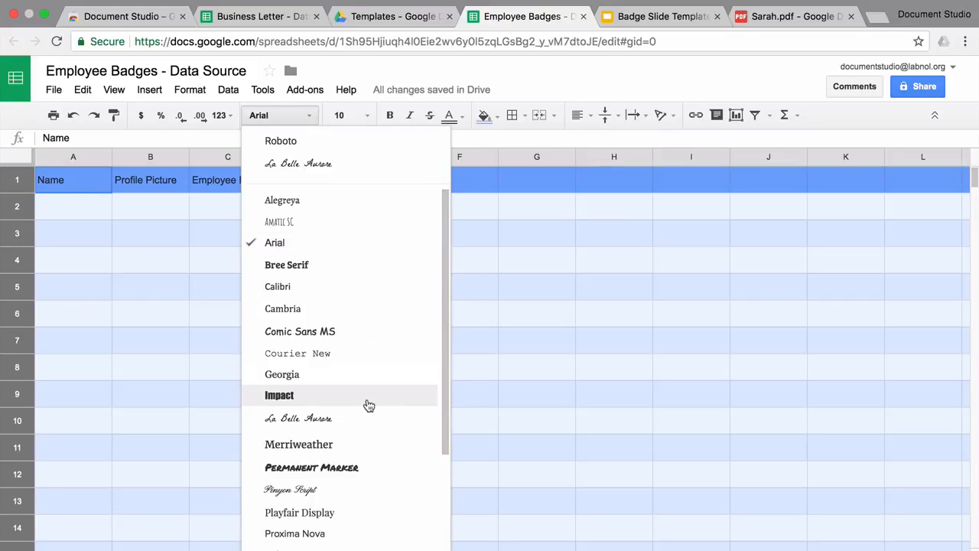
{"action": "scroll", "coordinate": [363, 470], "scroll_direction": "down", "scroll_amount": 2}
{"action": "left_click", "coordinate": [361, 487]}
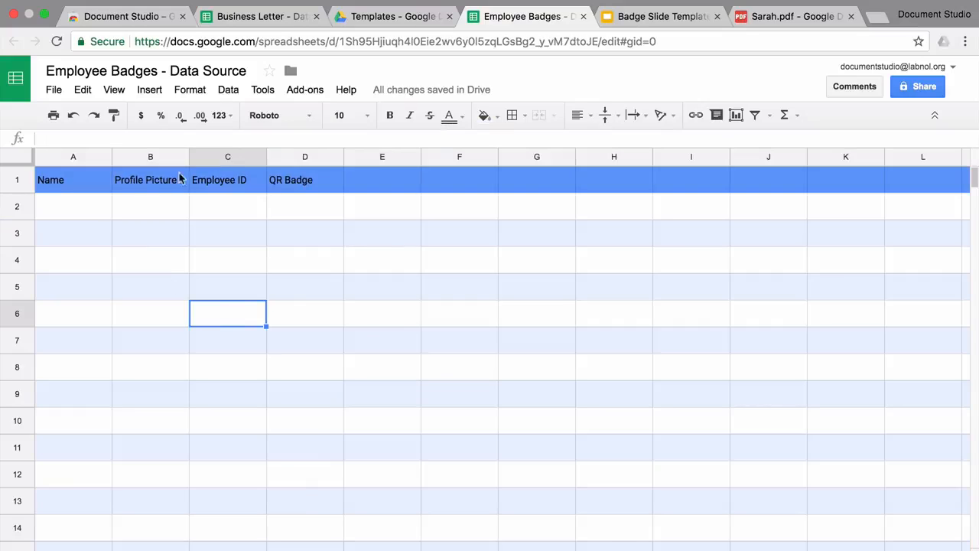
Step: Enter the three employee first names in A2:A4
{"action": "key", "text": "Down"}
{"action": "type", "text": "Sarah"}
{"action": "key", "text": "Return"}
{"action": "type", "text": "Rebecca"}
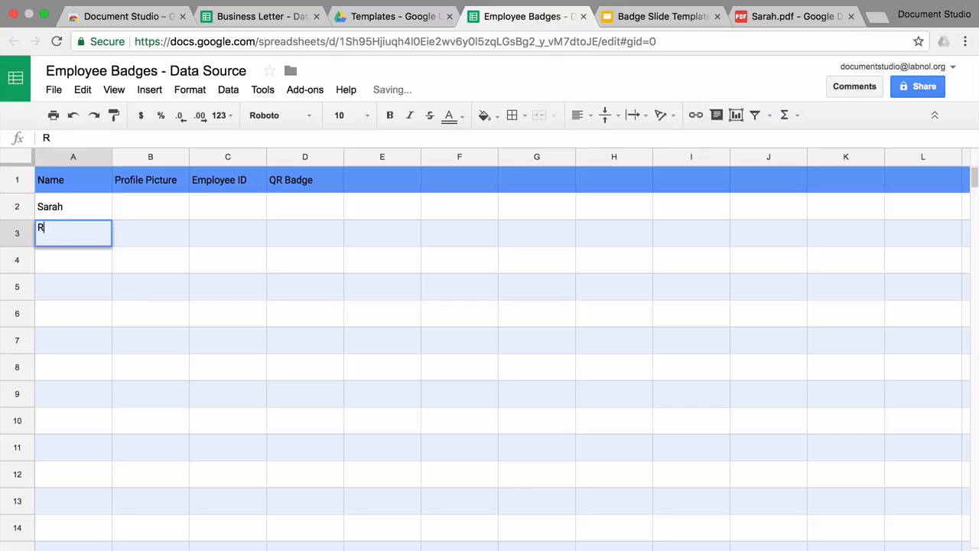
{"action": "key", "text": "Return"}
{"action": "type", "text": "Elizabeth"}
{"action": "key", "text": "Return"}
Step: Enter each employee's ID in C2:C4
{"action": "key", "text": "Up"}
{"action": "key", "text": "Up"}
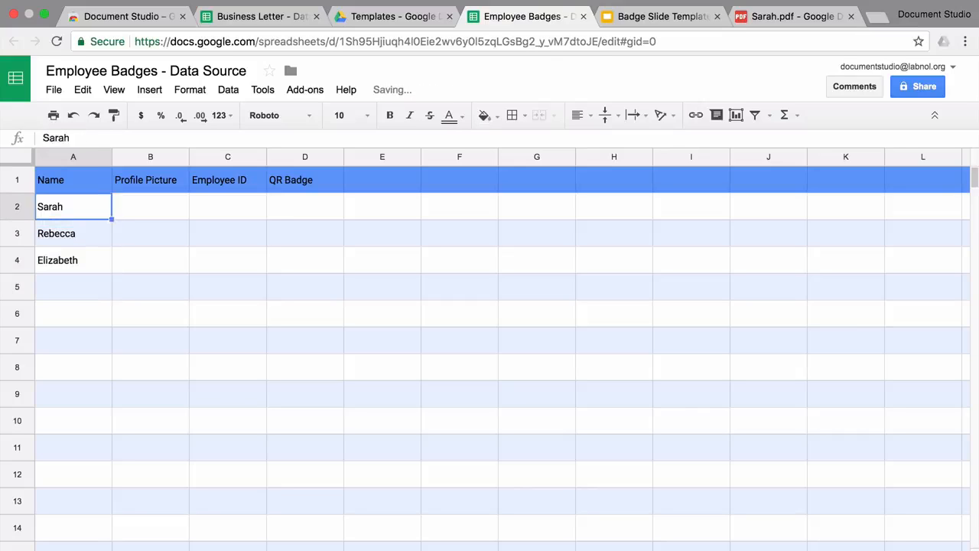
{"action": "key", "text": "Up"}
{"action": "key", "text": "Right"}
{"action": "key", "text": "Right"}
{"action": "type", "text": "s12"}
{"action": "key", "text": "Return"}
{"action": "type", "text": "r89"}
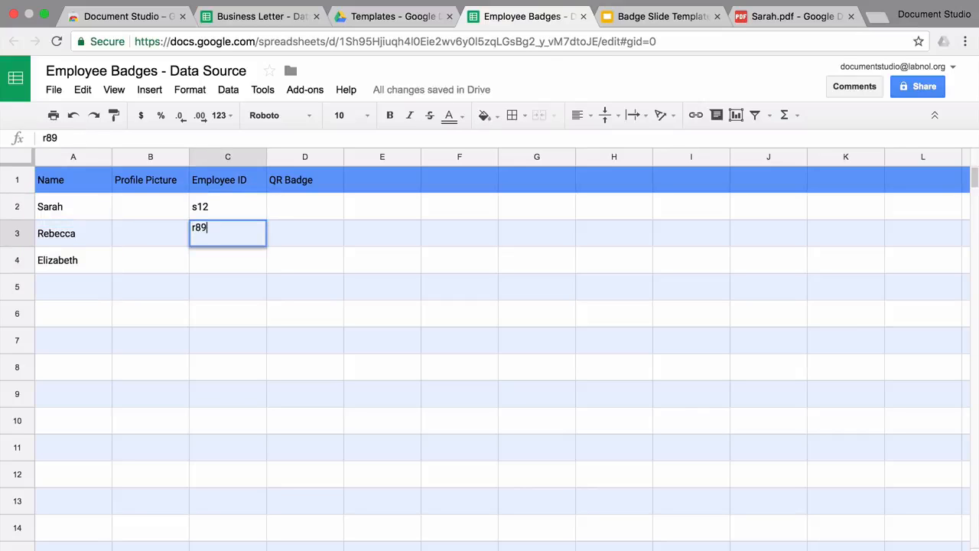
{"action": "key", "text": "Return"}
{"action": "type", "text": "e73"}
{"action": "key", "text": "Left"}
{"action": "key", "text": "Up"}
{"action": "key", "text": "Up"}
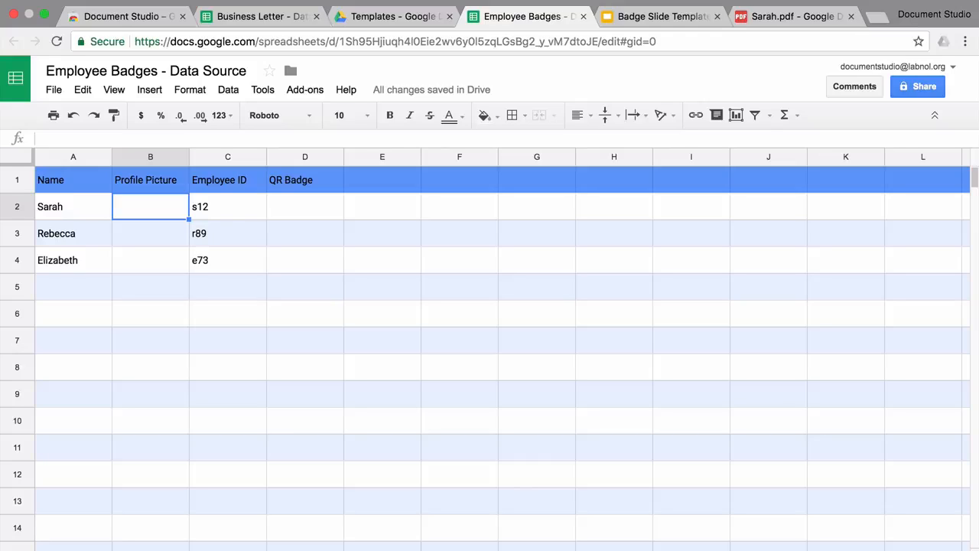
Step: Paste a shareable link to the first photo in Document Studio > Pictures into B2
{"action": "left_click", "coordinate": [388, 20]}
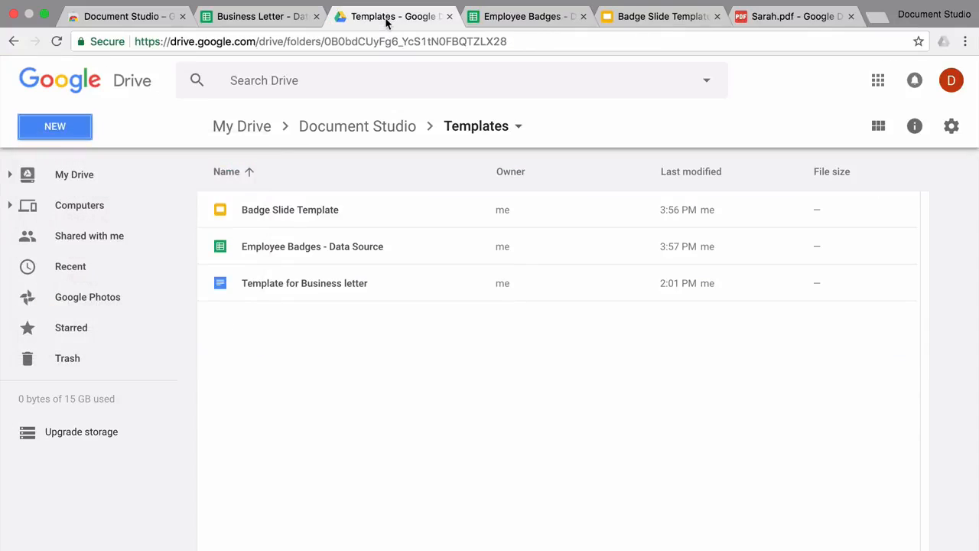
{"action": "left_click", "coordinate": [113, 184]}
{"action": "double_click", "coordinate": [316, 210]}
{"action": "double_click", "coordinate": [322, 246]}
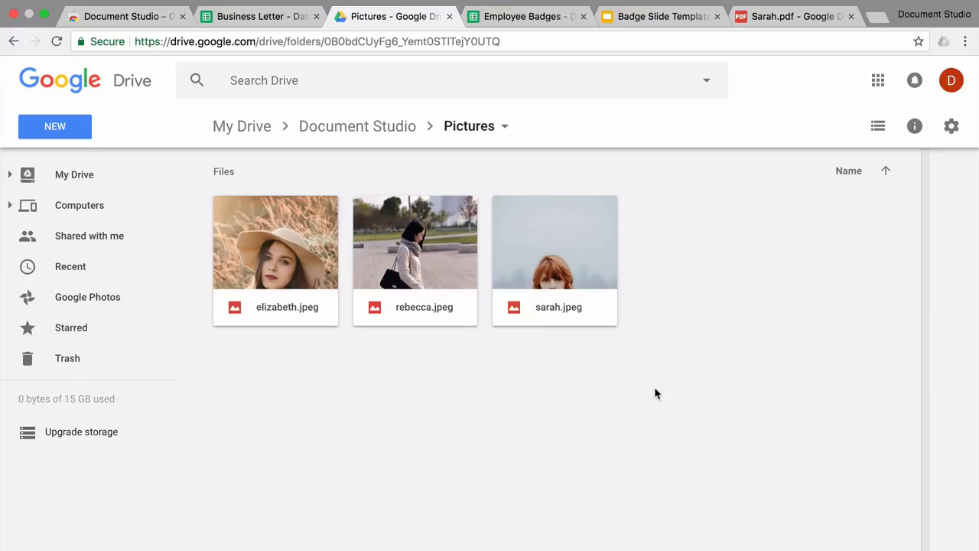
{"action": "right_click", "coordinate": [283, 256]}
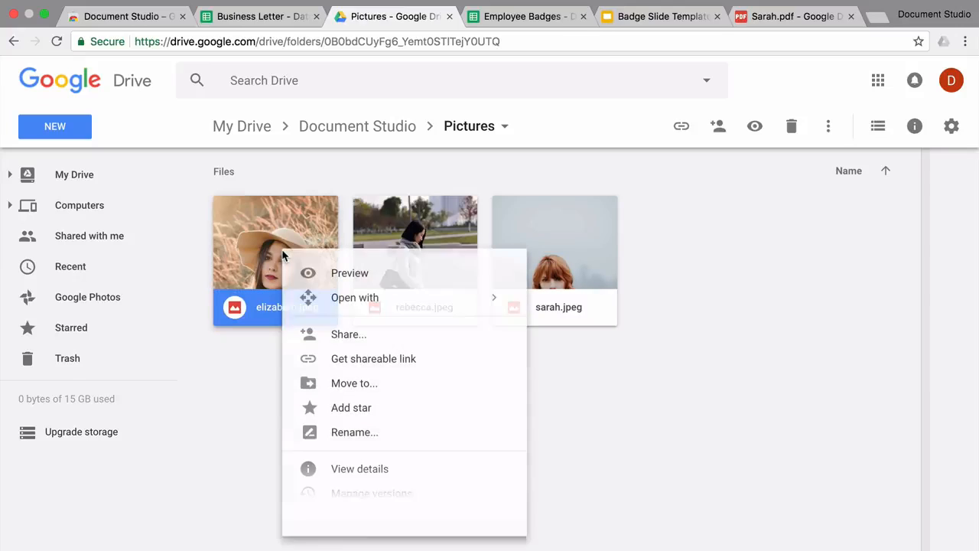
{"action": "left_click", "coordinate": [385, 373]}
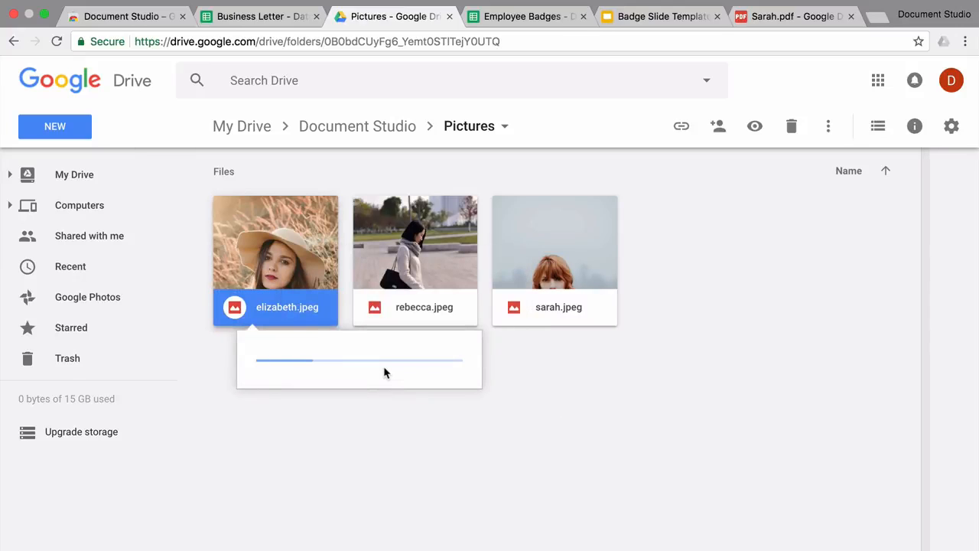
{"action": "left_click", "coordinate": [528, 16]}
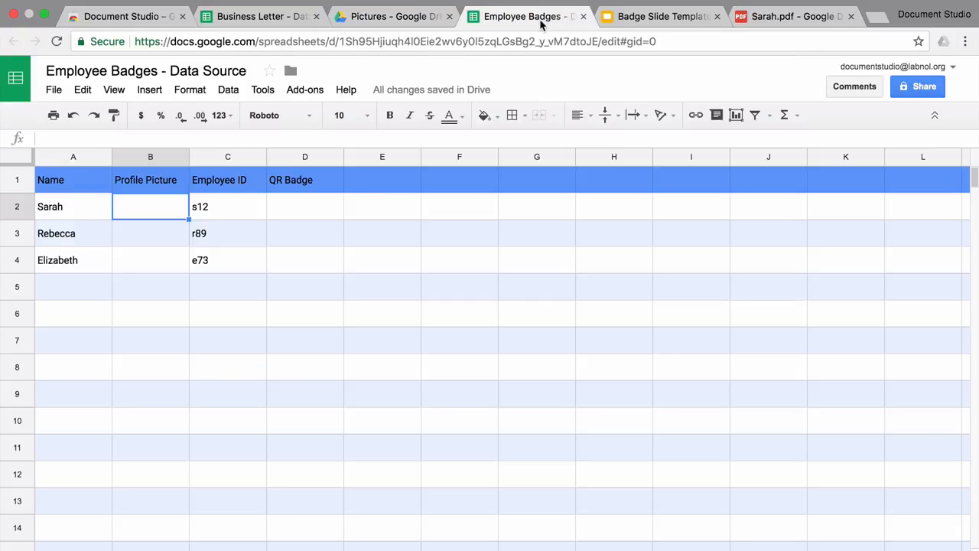
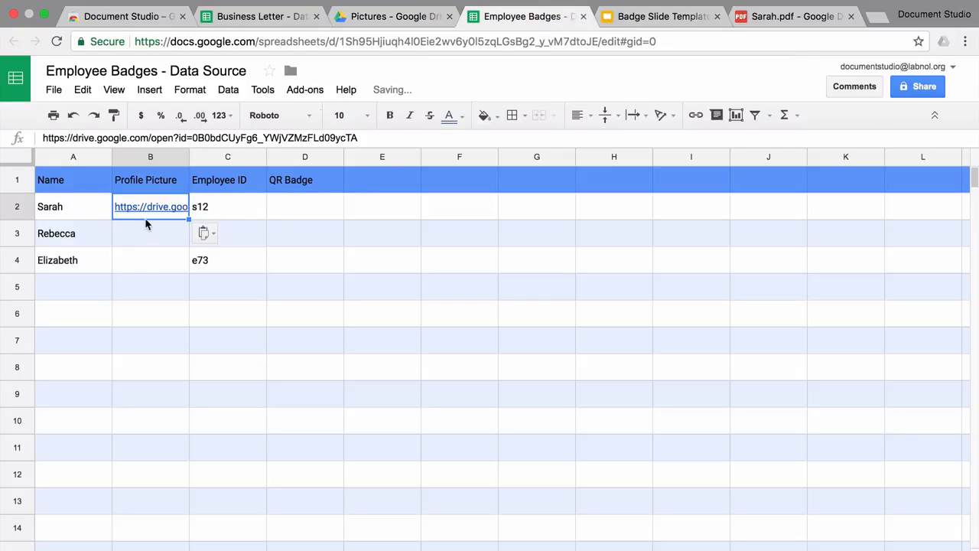
Step: Paste the middle photo's shareable Drive link into B3
{"action": "left_click", "coordinate": [395, 16]}
{"action": "right_click", "coordinate": [426, 224]}
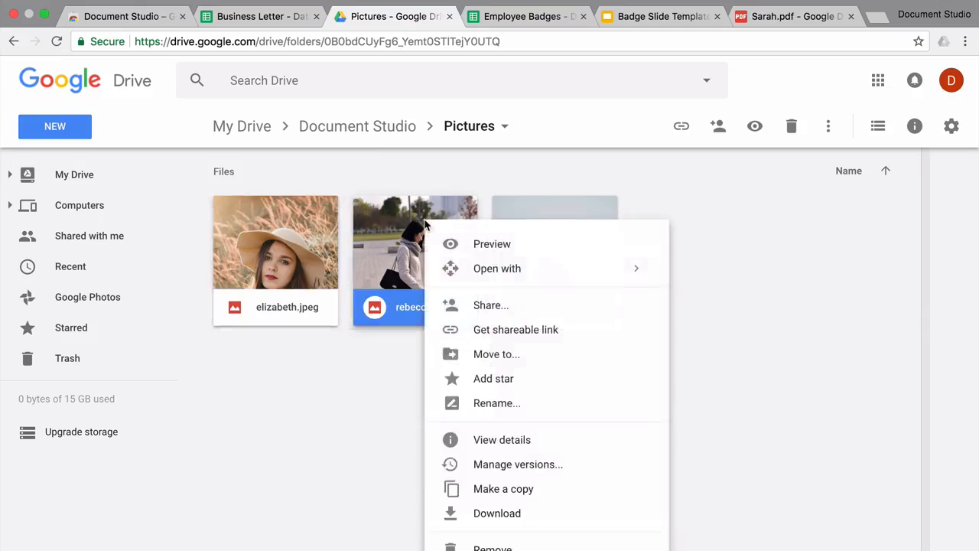
{"action": "left_click", "coordinate": [490, 329]}
{"action": "left_click", "coordinate": [527, 16]}
{"action": "left_click", "coordinate": [133, 233]}
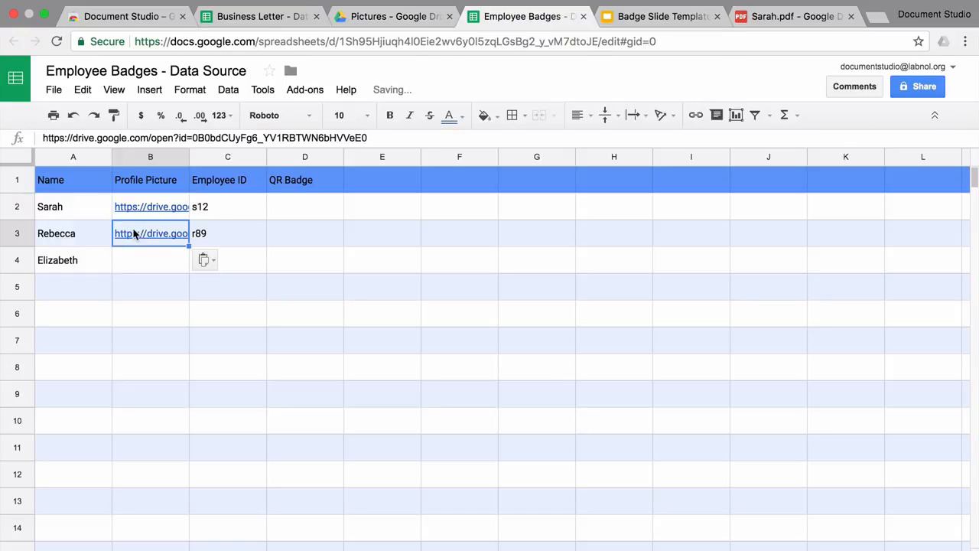
Step: Paste the rightmost photo's shareable Drive link into B4
{"action": "left_click", "coordinate": [396, 16]}
{"action": "right_click", "coordinate": [539, 241]}
{"action": "left_click", "coordinate": [603, 345]}
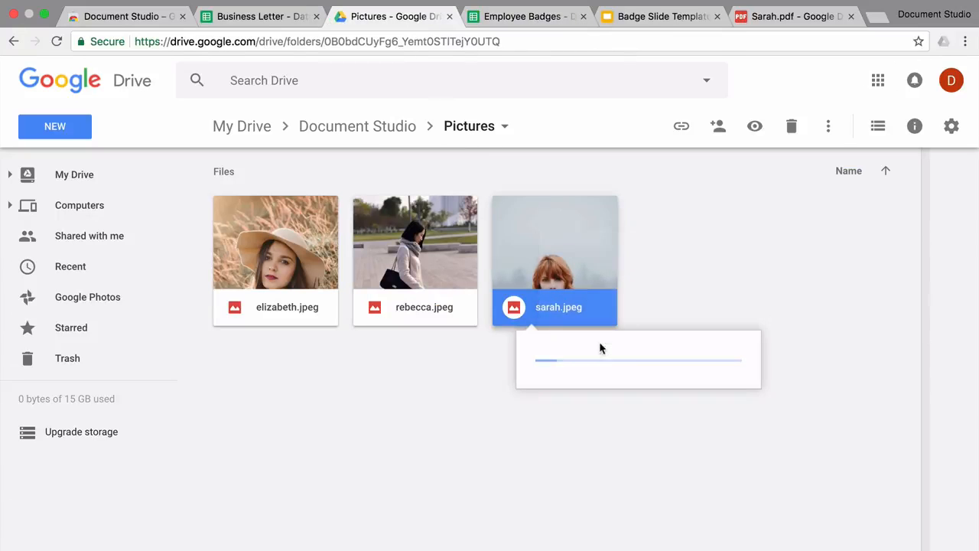
{"action": "left_click", "coordinate": [528, 16]}
{"action": "left_click", "coordinate": [142, 263]}
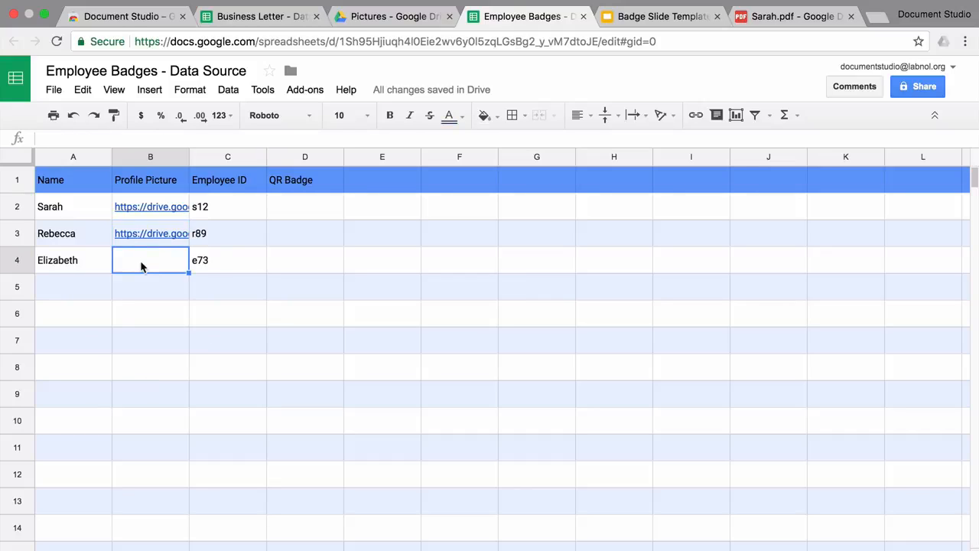
{"action": "left_click", "coordinate": [188, 324]}
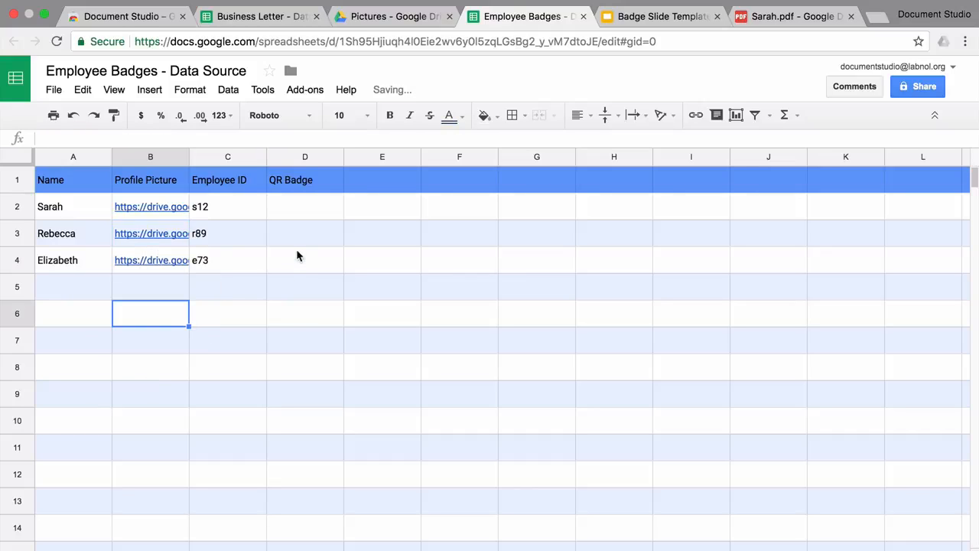
{"action": "left_click", "coordinate": [306, 210]}
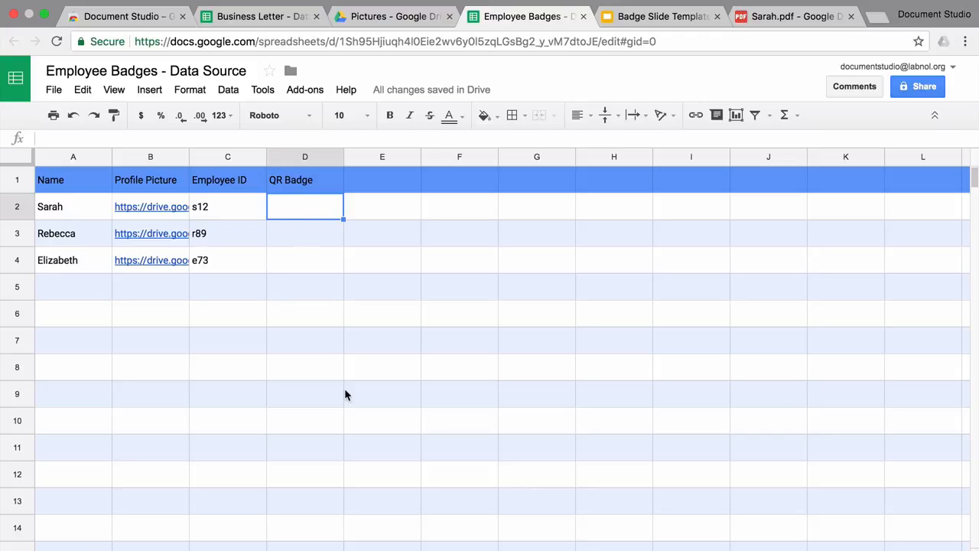
{"action": "type", "text": "=QR"}
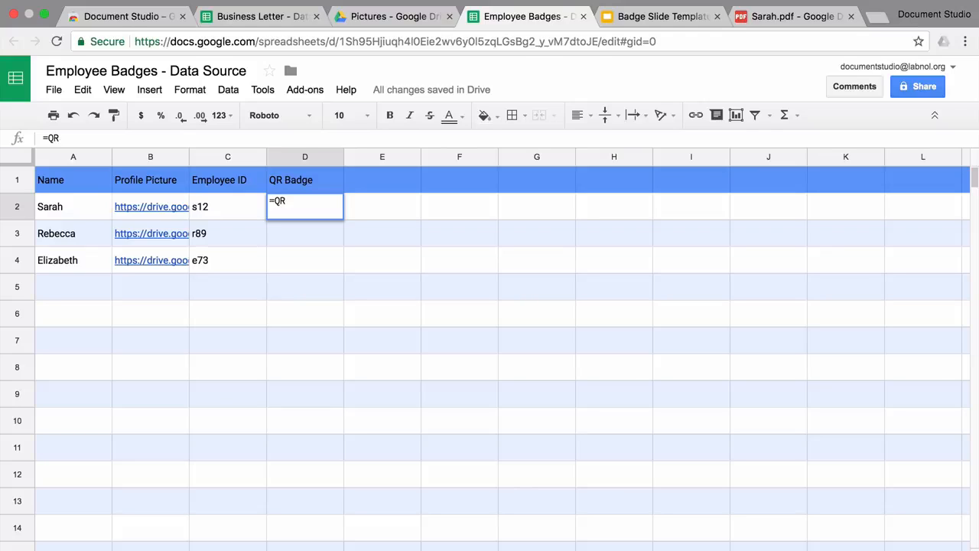
{"action": "key", "text": "BackSpace"}
{"action": "key", "text": "BackSpace"}
{"action": "key", "text": "BackSpace"}
{"action": "key", "text": "Return"}
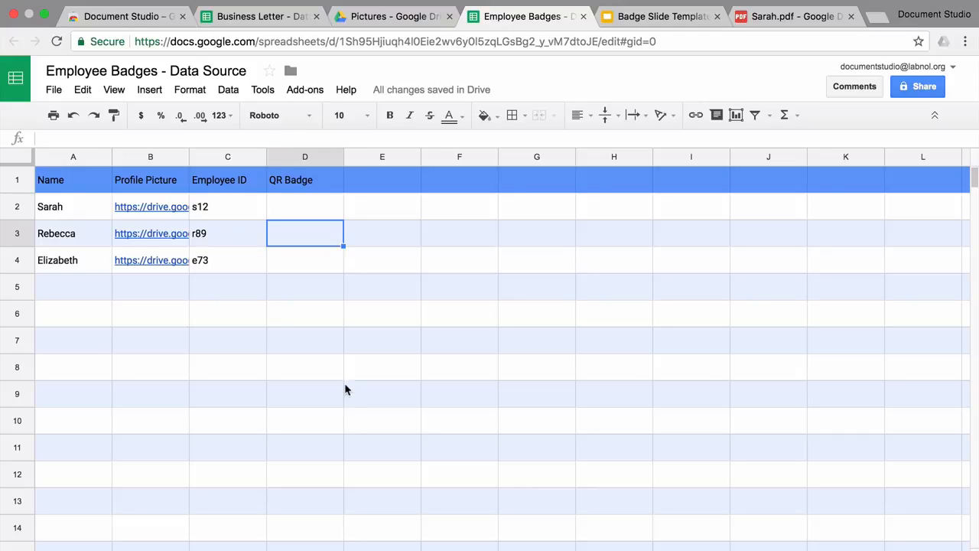
Step: Open the Document Studio add-on sidebar
{"action": "left_click", "coordinate": [305, 90]}
{"action": "mouse_move", "coordinate": [325, 119]}
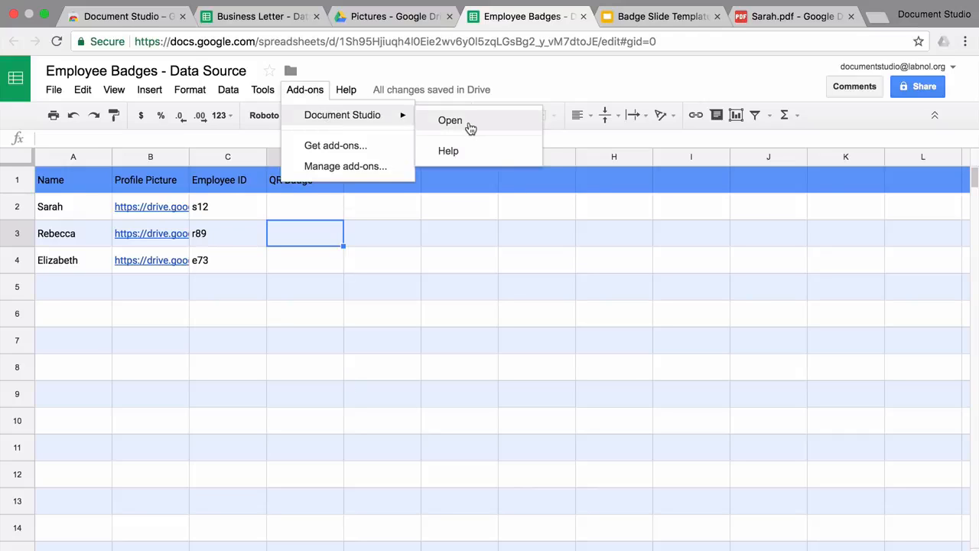
{"action": "left_click", "coordinate": [461, 125]}
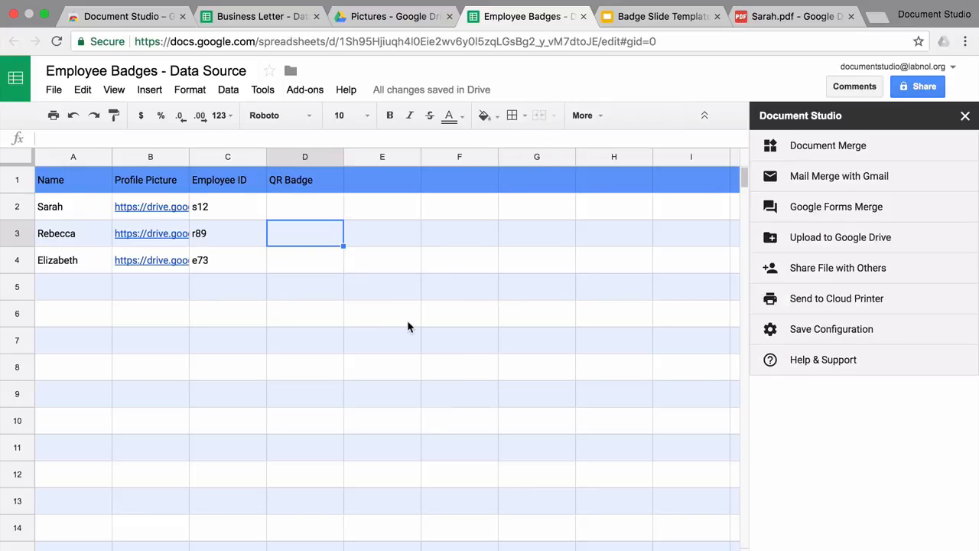
Step: Enter the formula =QRCODE(C2) in D2
{"action": "left_click", "coordinate": [317, 216]}
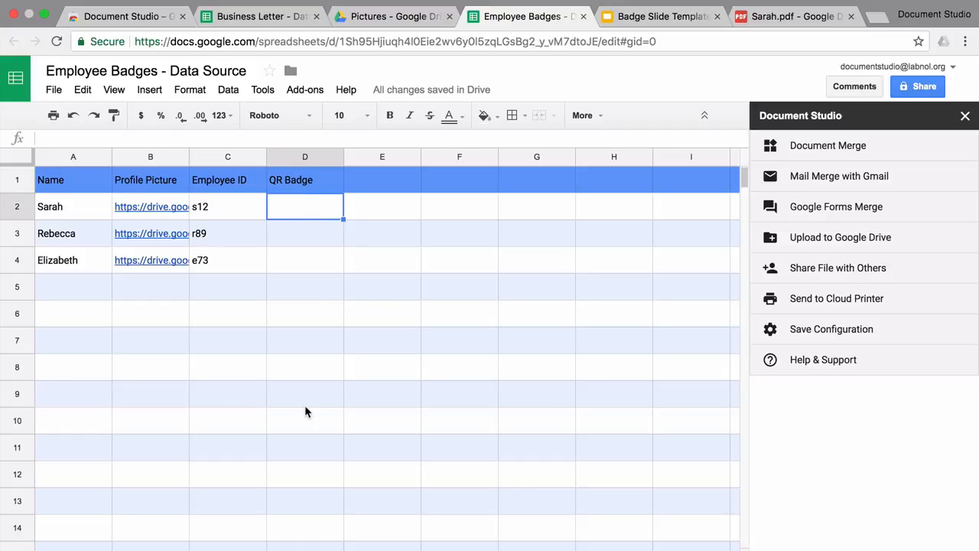
{"action": "type", "text": "=qr"}
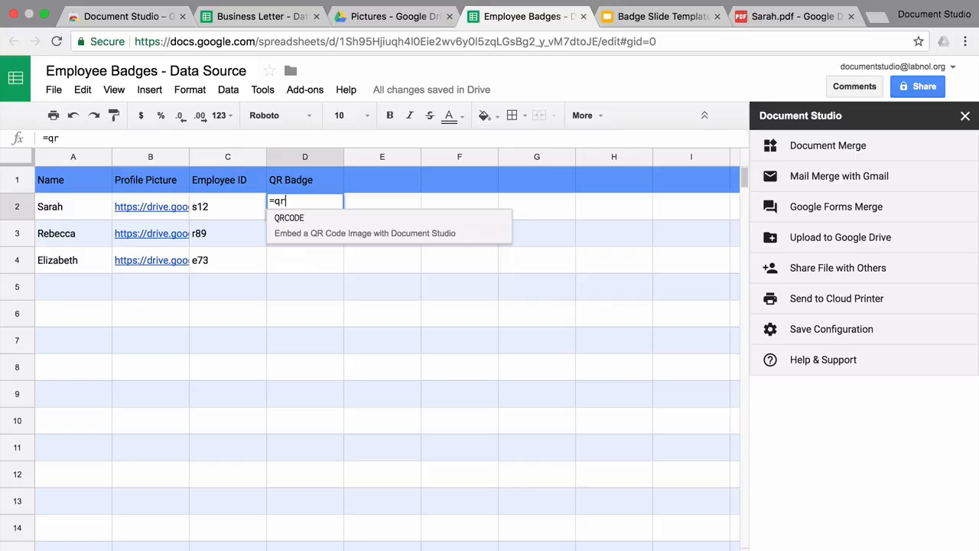
{"action": "key", "text": "Tab"}
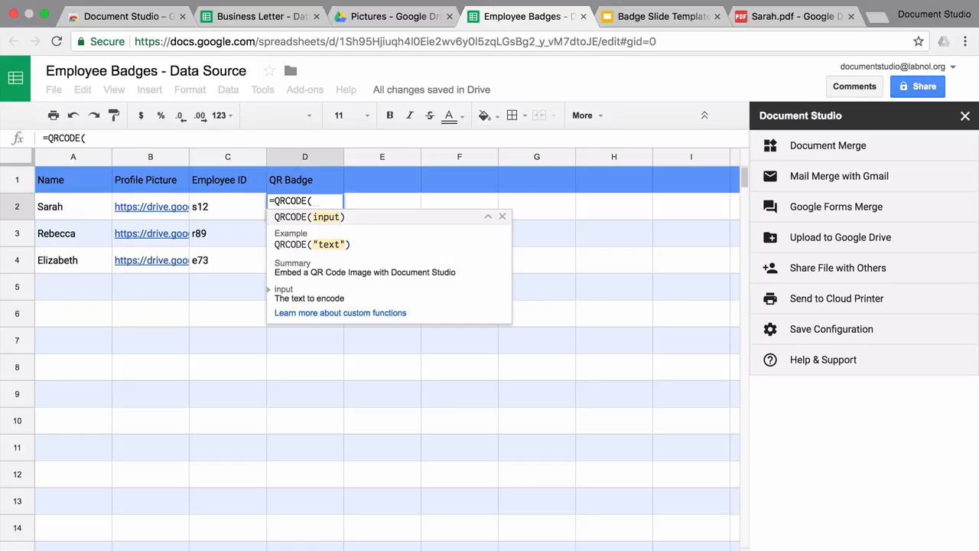
{"action": "type", "text": "c2)"}
{"action": "key", "text": "Return"}
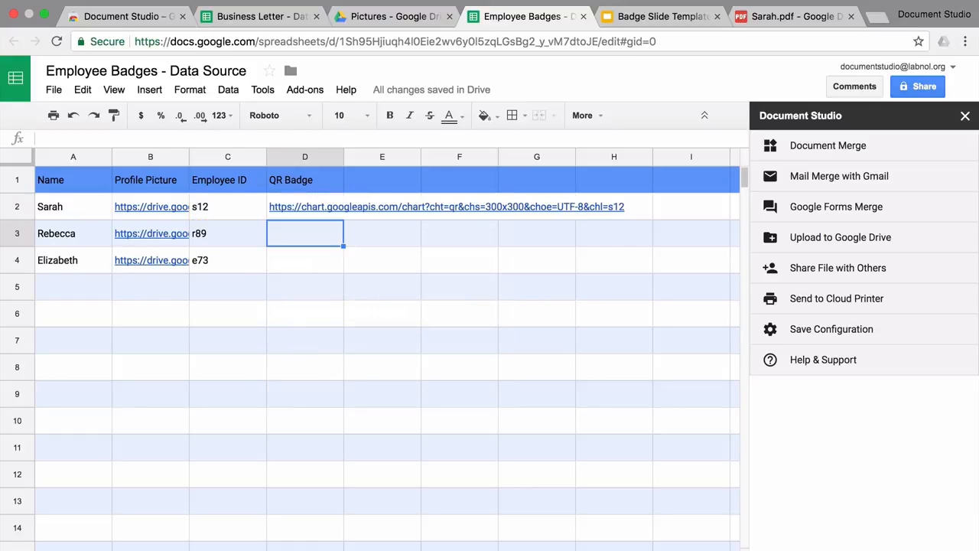
Step: Copy the QRCODE formula from D2 into D3:D4
{"action": "key", "text": "Up"}
{"action": "key", "text": "ctrl+c"}
{"action": "key", "text": "Down"}
{"action": "key", "text": "shift+Down"}
{"action": "key", "text": "shift+Down"}
{"action": "key", "text": "shift+Up"}
{"action": "key", "text": "ctrl+v"}
{"action": "key", "text": "Down"}
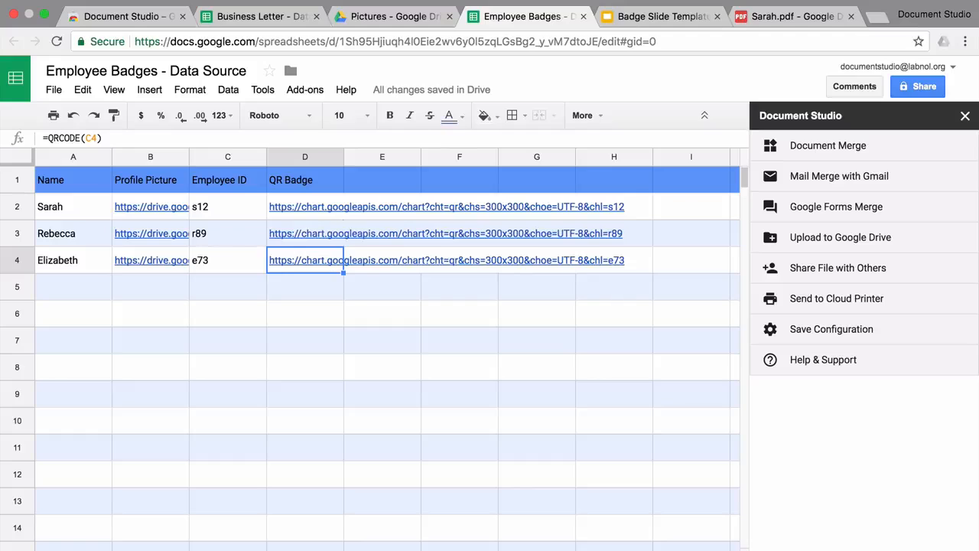
{"action": "key", "text": "Down"}
{"action": "key", "text": "Down"}
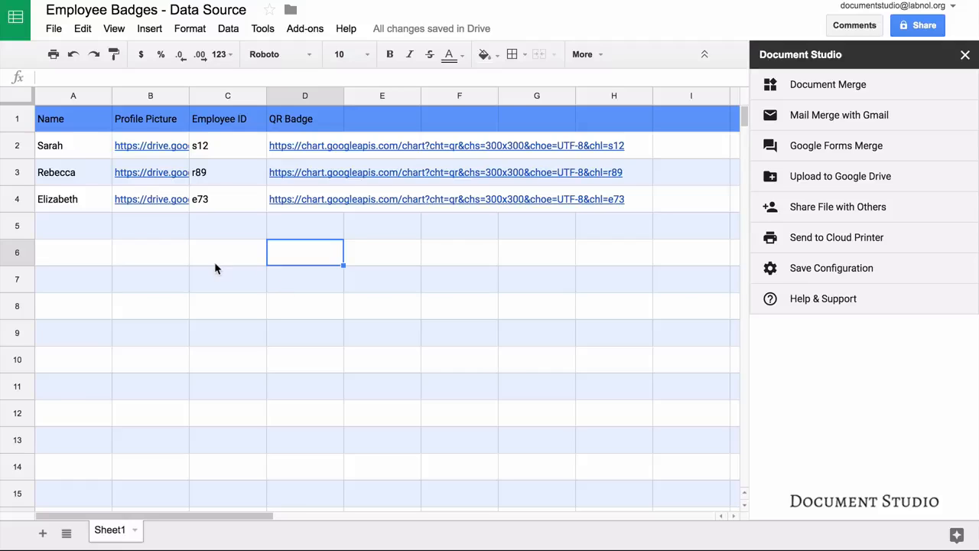
Step: Choose the Badge Slide Template presentation as the Document Merge template
{"action": "left_click", "coordinate": [875, 82]}
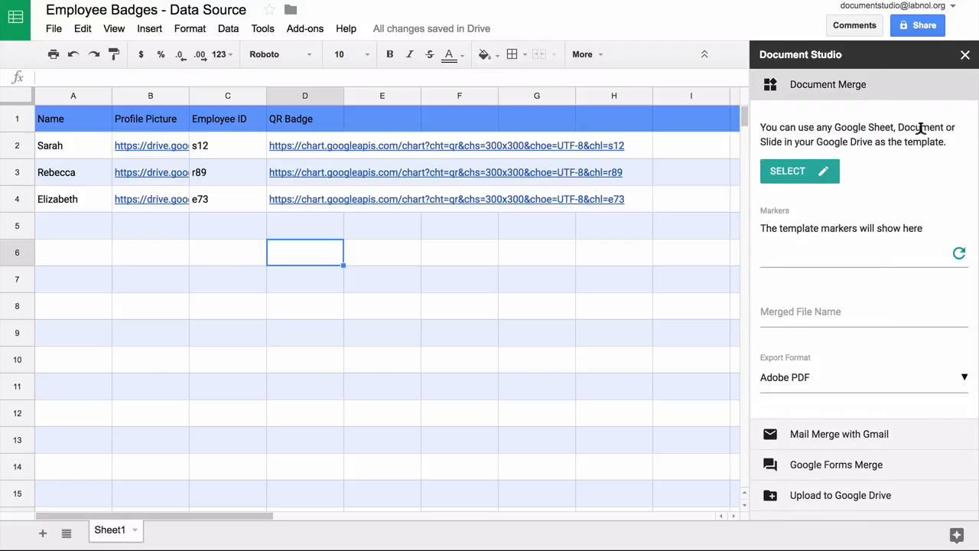
{"action": "left_click", "coordinate": [800, 171]}
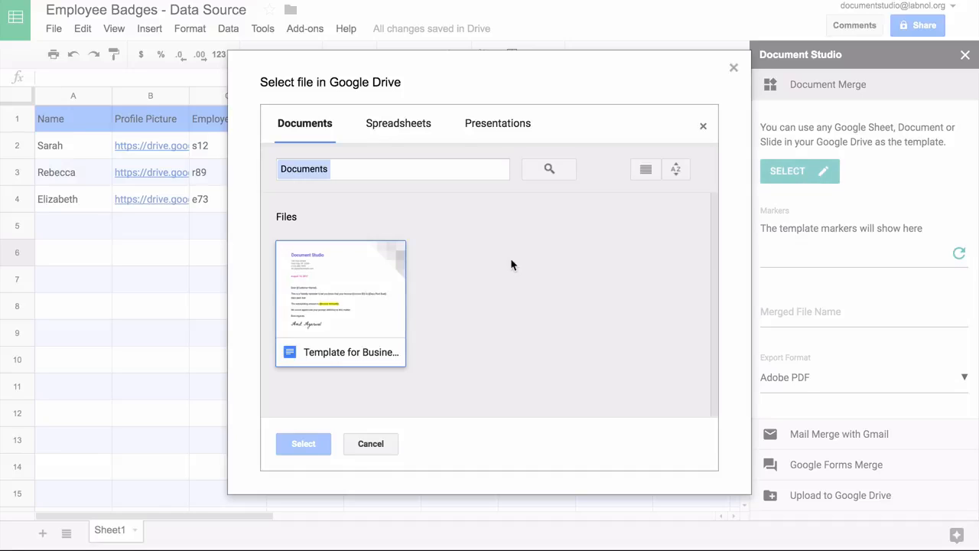
{"action": "left_click", "coordinate": [505, 133]}
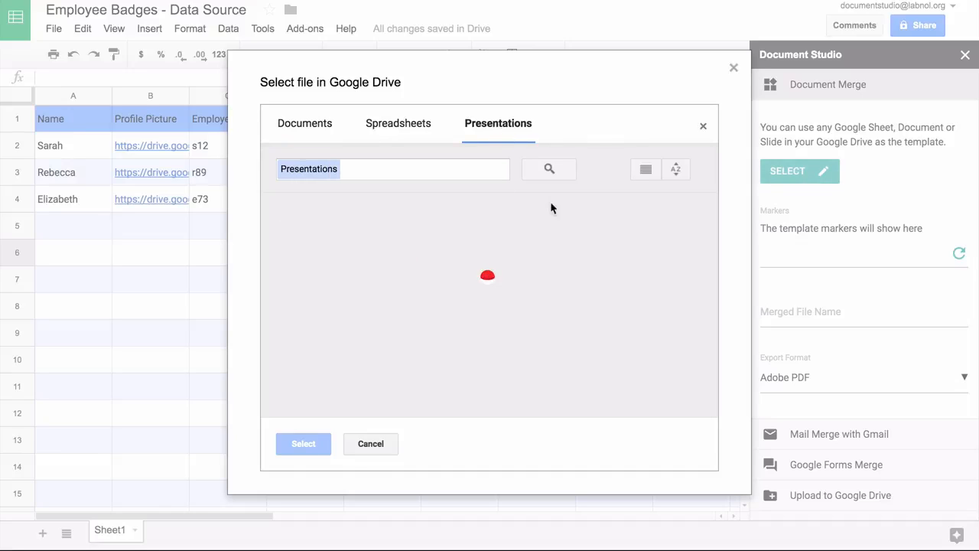
{"action": "left_click", "coordinate": [374, 288]}
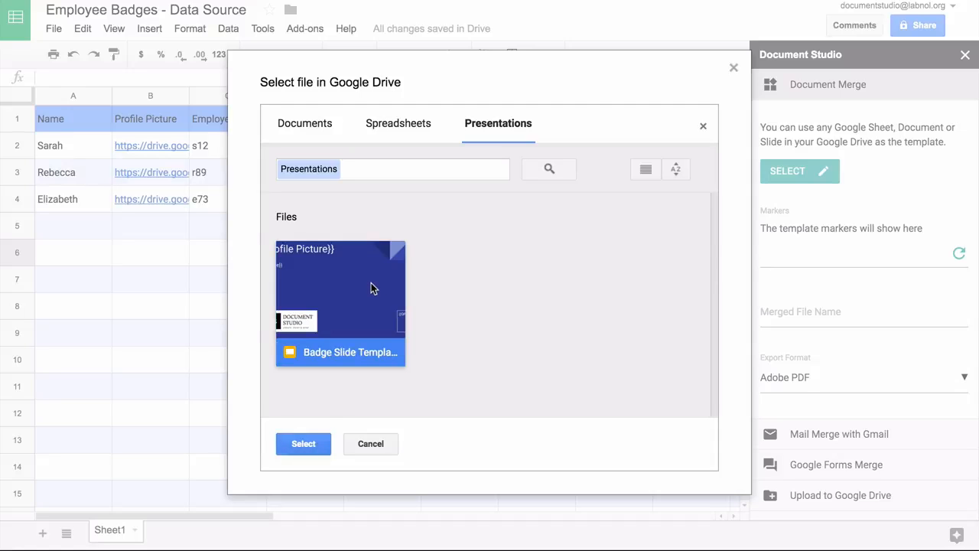
{"action": "left_click", "coordinate": [303, 445]}
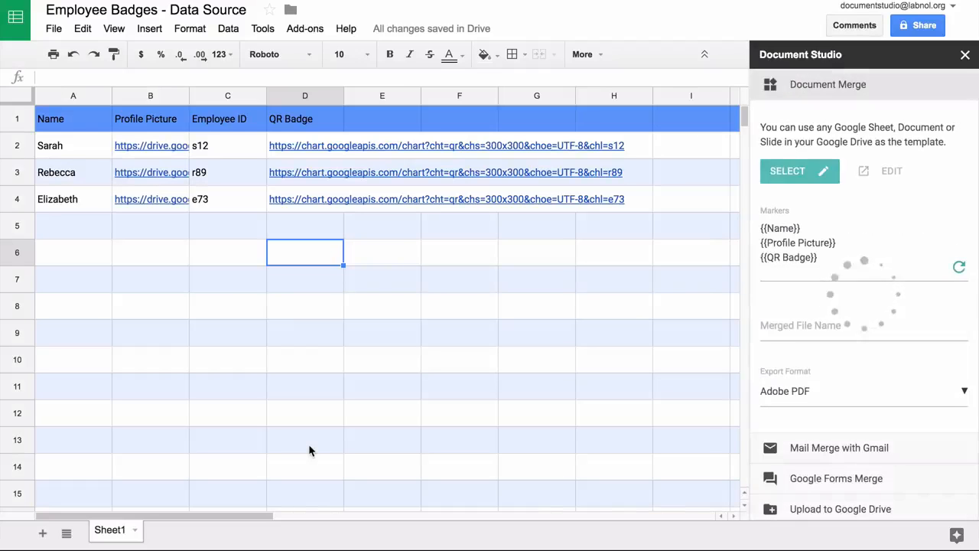
Step: Name merged files {{Name}} and keep Adobe PDF as the export format
{"action": "left_click", "coordinate": [772, 325]}
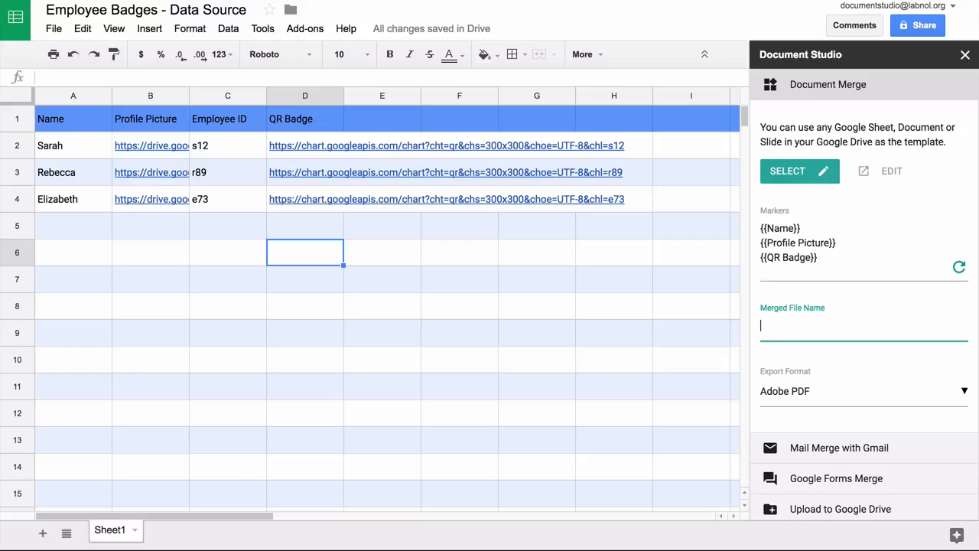
{"action": "type", "text": "{{Name}}"}
{"action": "left_click", "coordinate": [866, 394]}
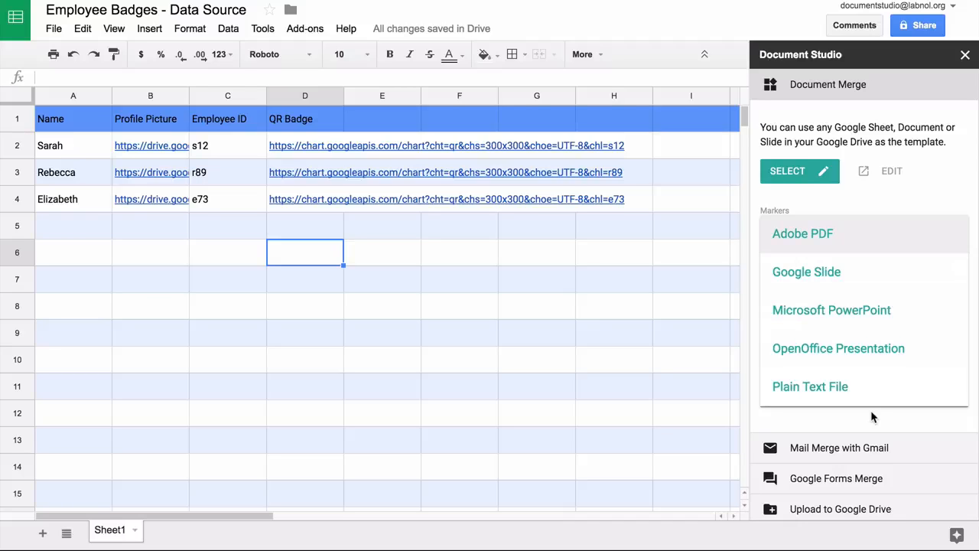
{"action": "left_click", "coordinate": [871, 410]}
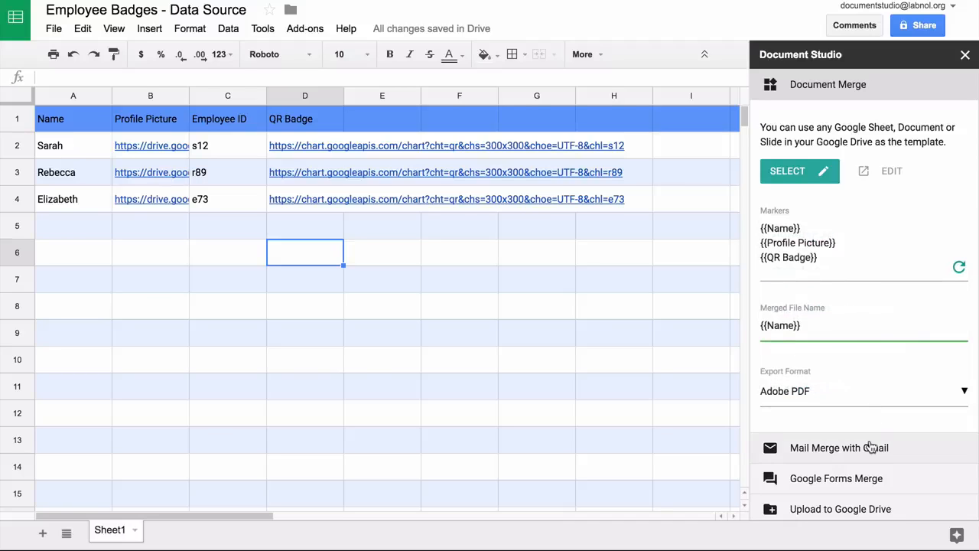
{"action": "left_click", "coordinate": [870, 449]}
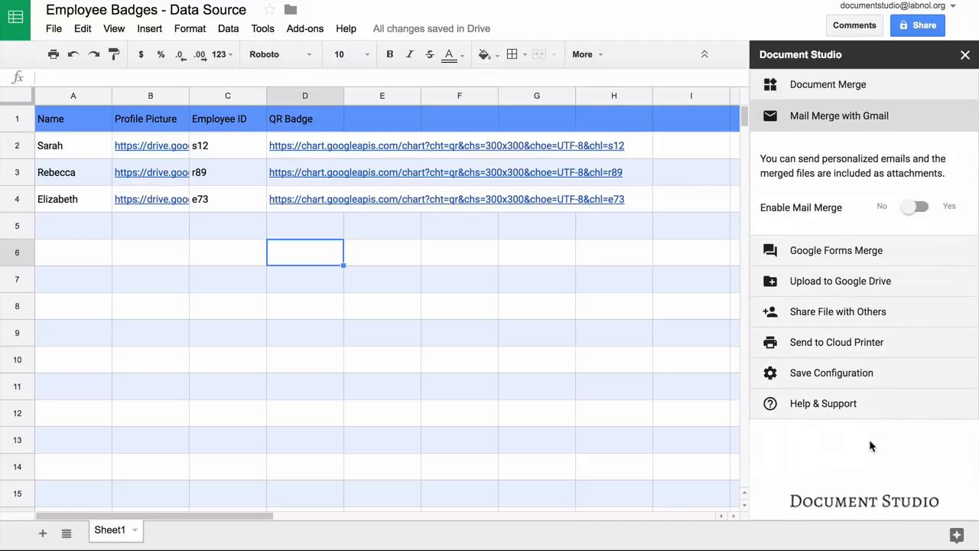
Step: Set the Google Drive upload destination to the Documents folder
{"action": "left_click", "coordinate": [876, 282]}
{"action": "left_click", "coordinate": [802, 264]}
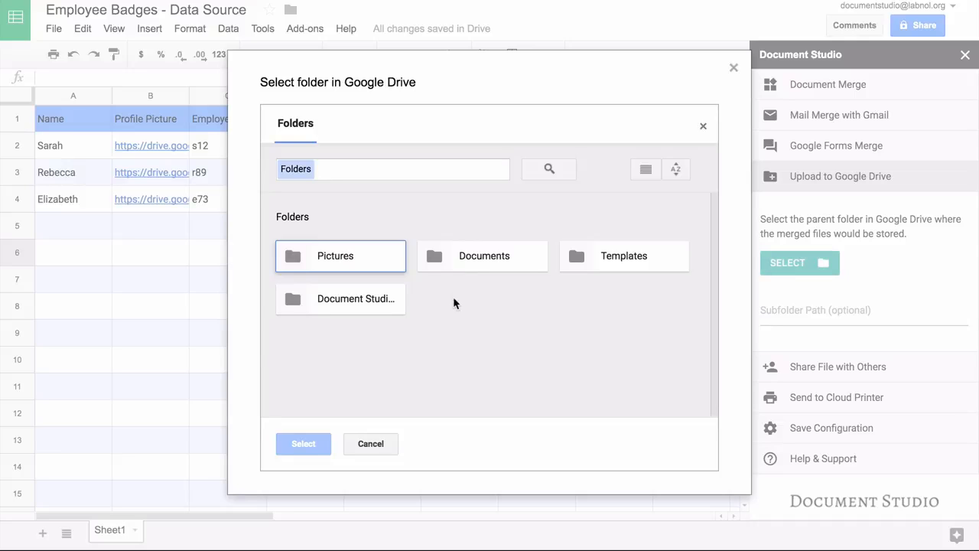
{"action": "left_click", "coordinate": [489, 259]}
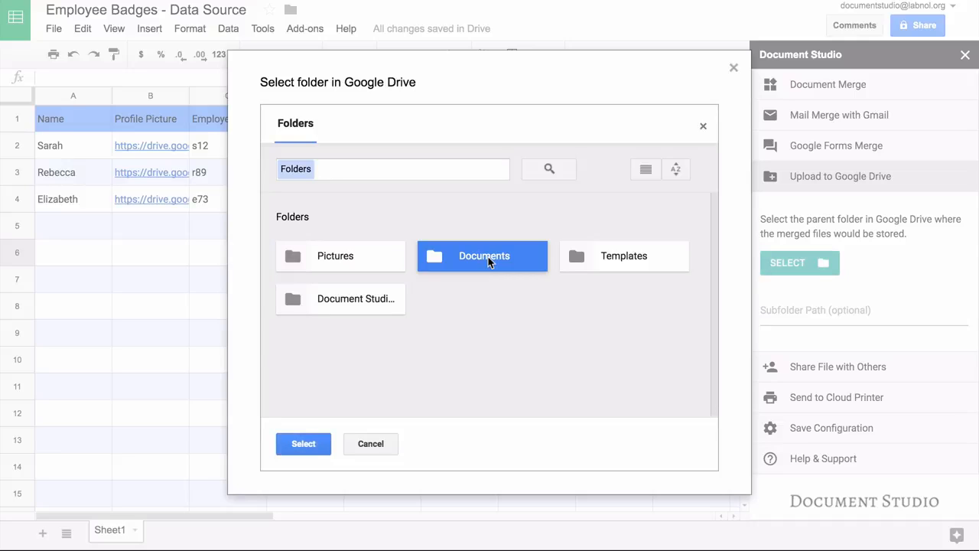
{"action": "left_click", "coordinate": [303, 444]}
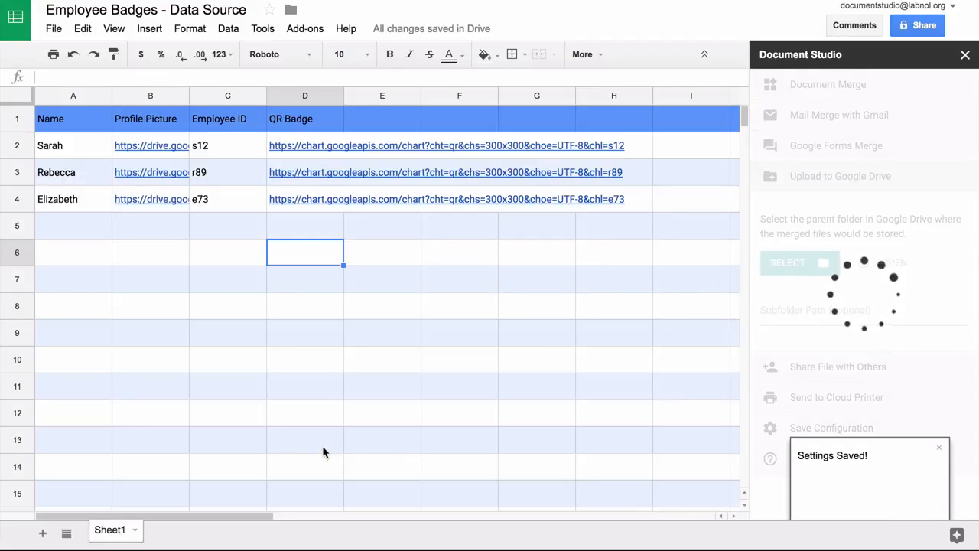
Step: Keep Merge Now selected in Save Configuration and run the badge merge
{"action": "left_click", "coordinate": [855, 429]}
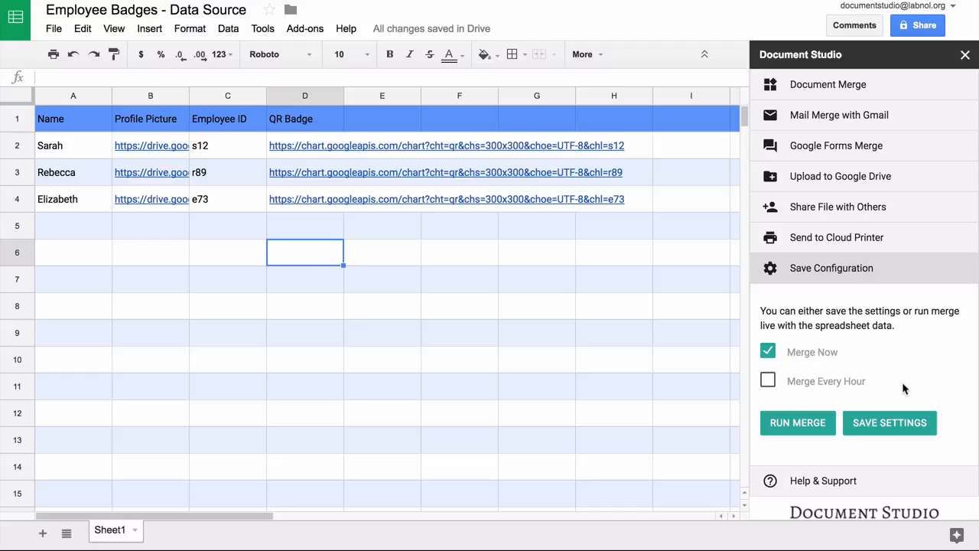
{"action": "left_click", "coordinate": [814, 425]}
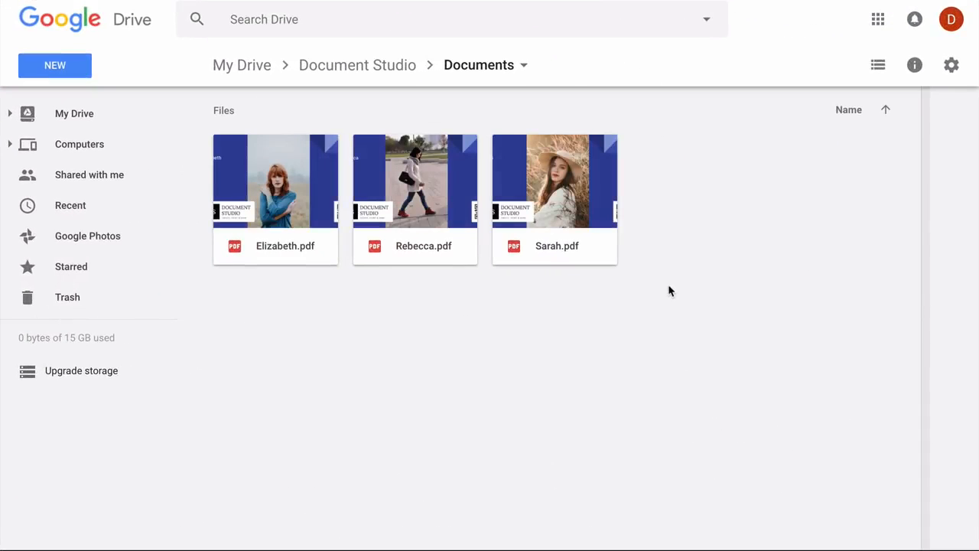
Step: Preview the badge PDFs in Drive, zooming in and stepping through to the third one
{"action": "double_click", "coordinate": [280, 175]}
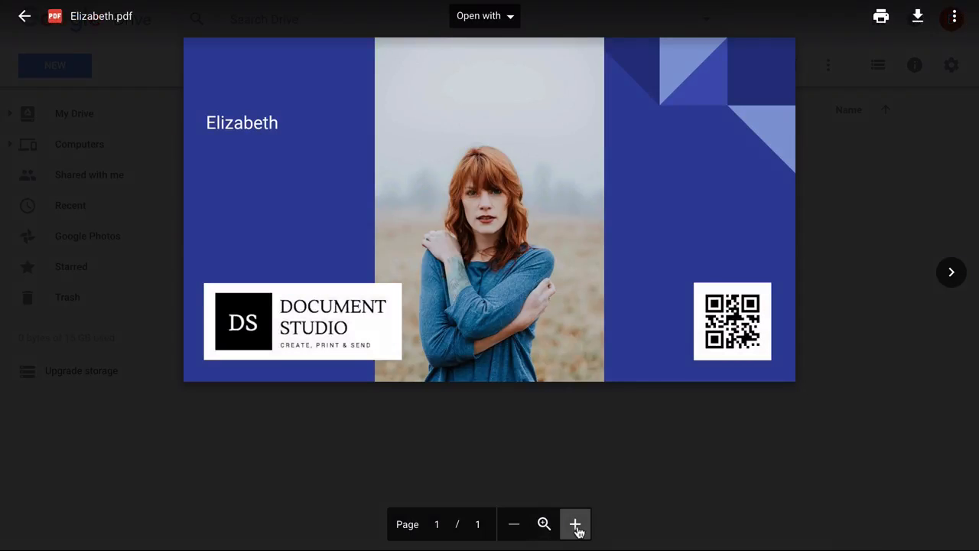
{"action": "left_click", "coordinate": [575, 524]}
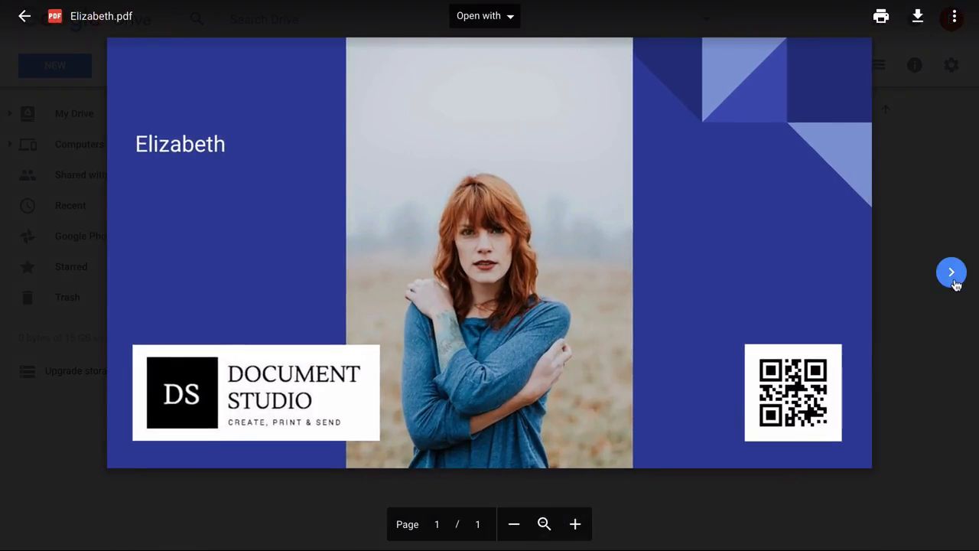
{"action": "left_click", "coordinate": [953, 280]}
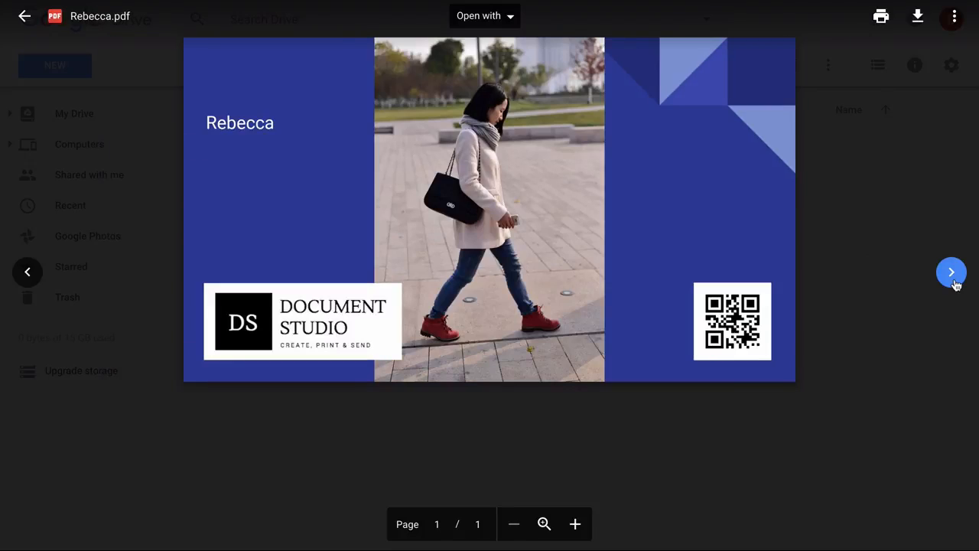
{"action": "left_click", "coordinate": [953, 274]}
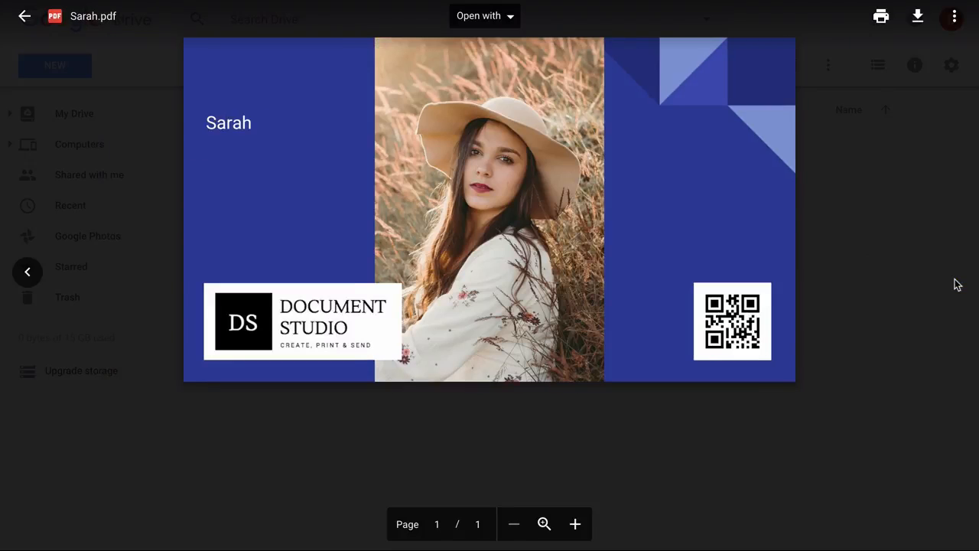
{"action": "left_click", "coordinate": [575, 525]}
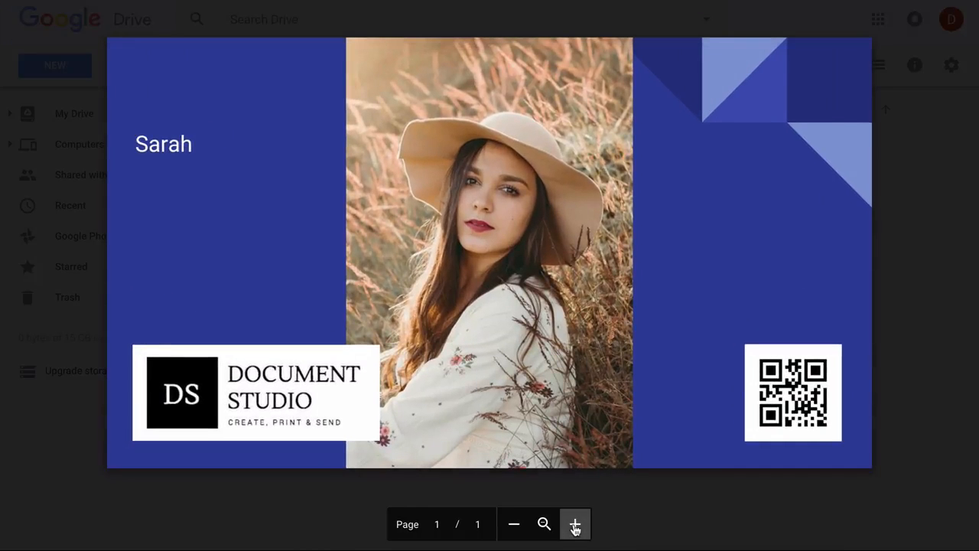